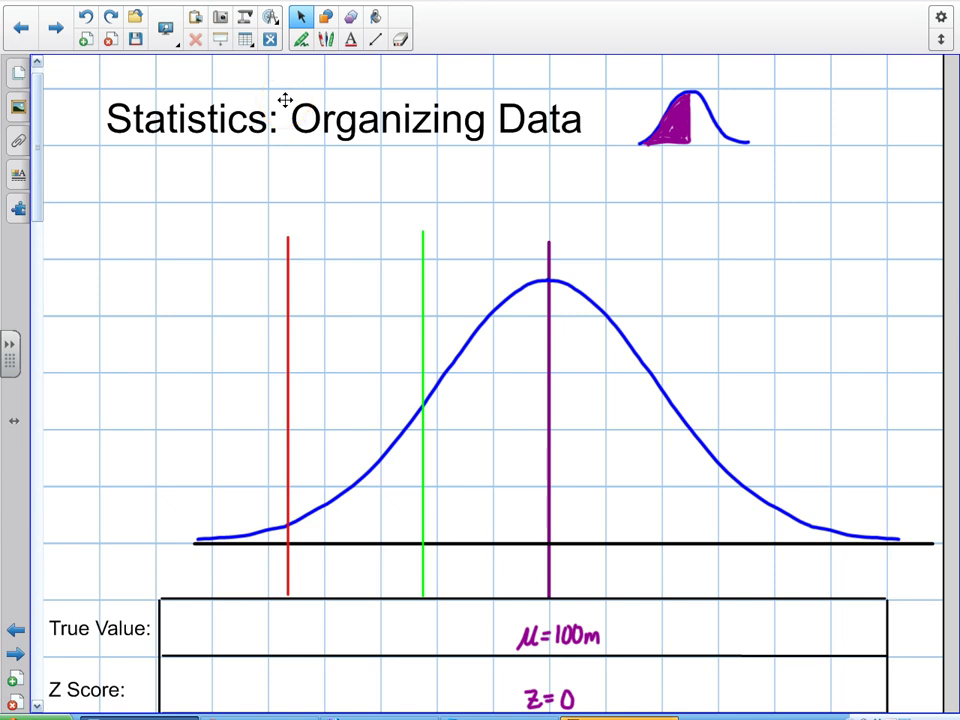
# Step: Nudge the green vertical line slightly to the right
pyautogui.scroll(-1, 485, 332)
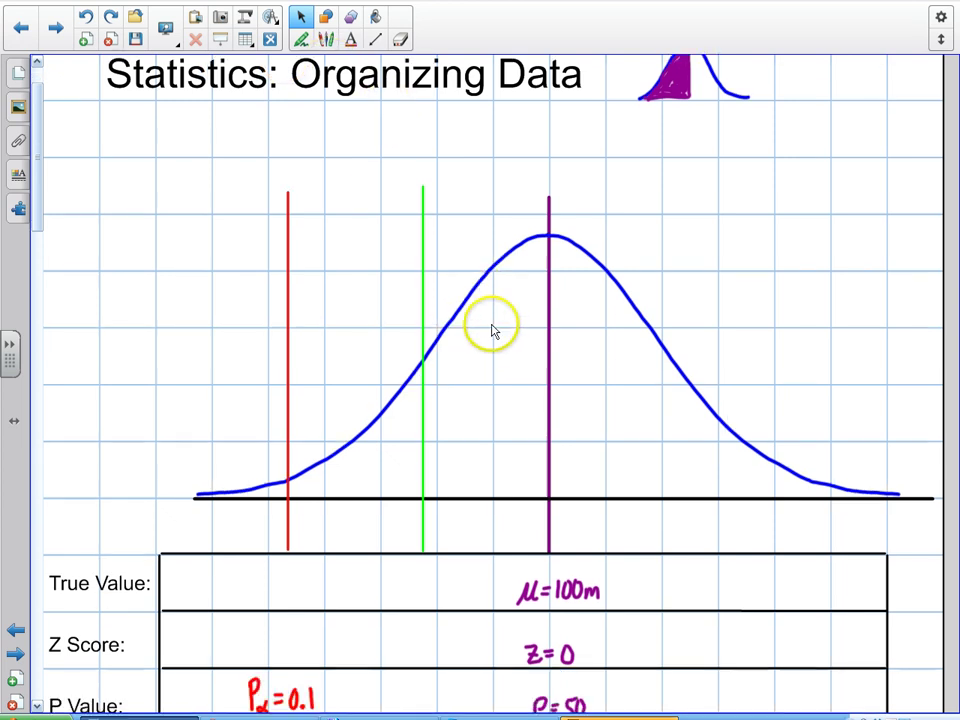
pyautogui.scroll(1, 493, 332)
pyautogui.moveTo(420, 300); pyautogui.dragTo(425, 300)
pyautogui.scroll(-2, 400, 320)
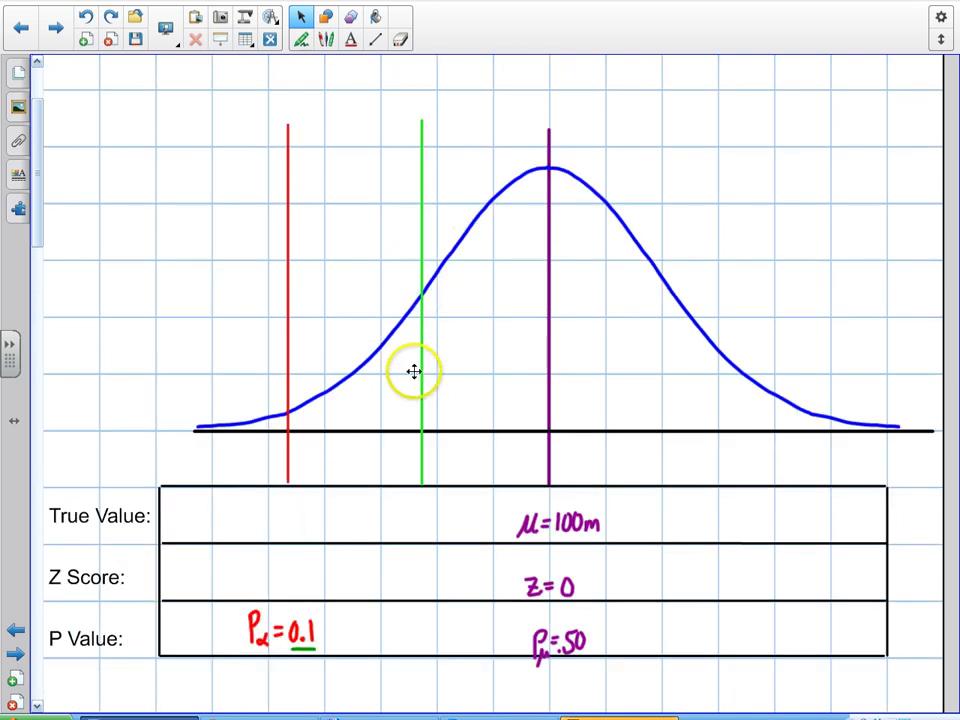
pyautogui.scroll(3, 414, 371)
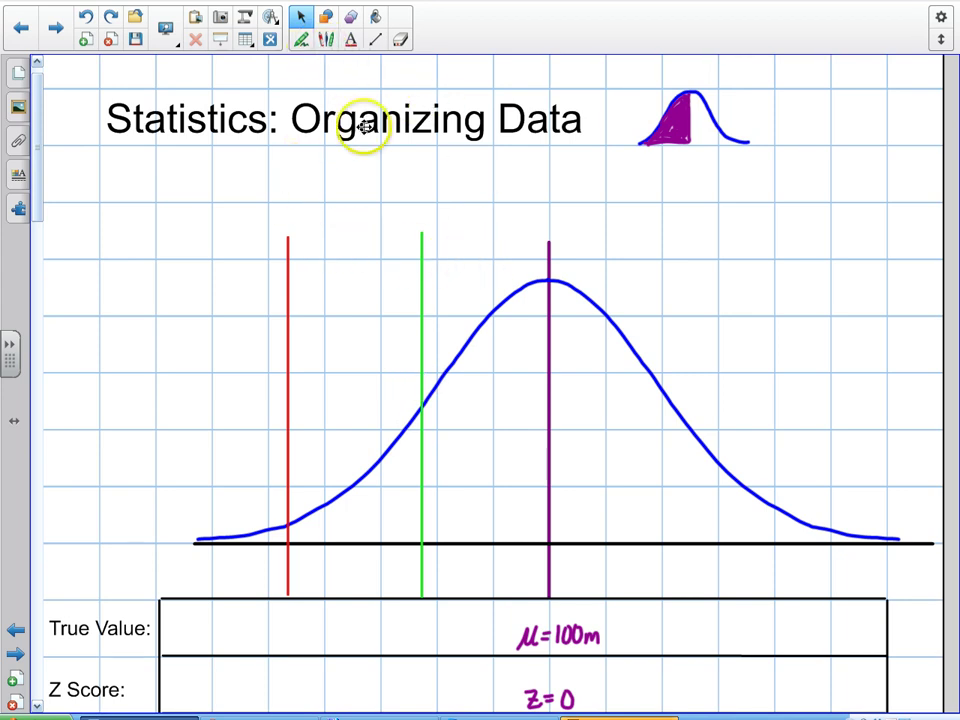
# Step: Handwrite POP MEAN in purple above the purple line and SAMPLE MEAN in green beside the green line
pyautogui.click(326, 38)
pyautogui.click(465, 38)
pyautogui.moveTo(524, 216)
pyautogui.mouseDown()
pyautogui.moveTo(525, 238)
pyautogui.moveTo(533, 214)
pyautogui.mouseUp()
pyautogui.moveTo(525, 226)
pyautogui.mouseDown()
pyautogui.moveTo(559, 220)
pyautogui.moveTo(537, 217)
pyautogui.mouseUp()
pyautogui.moveTo(562, 218)
pyautogui.mouseDown()
pyautogui.moveTo(577, 228)
pyautogui.moveTo(621, 204)
pyautogui.mouseUp()
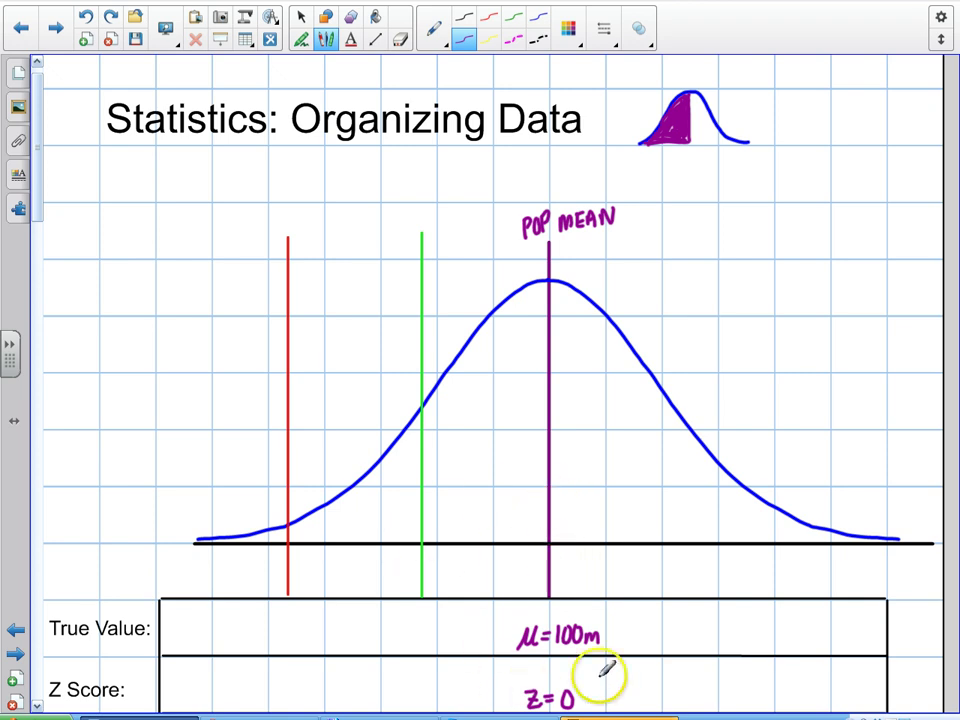
pyautogui.click(514, 17)
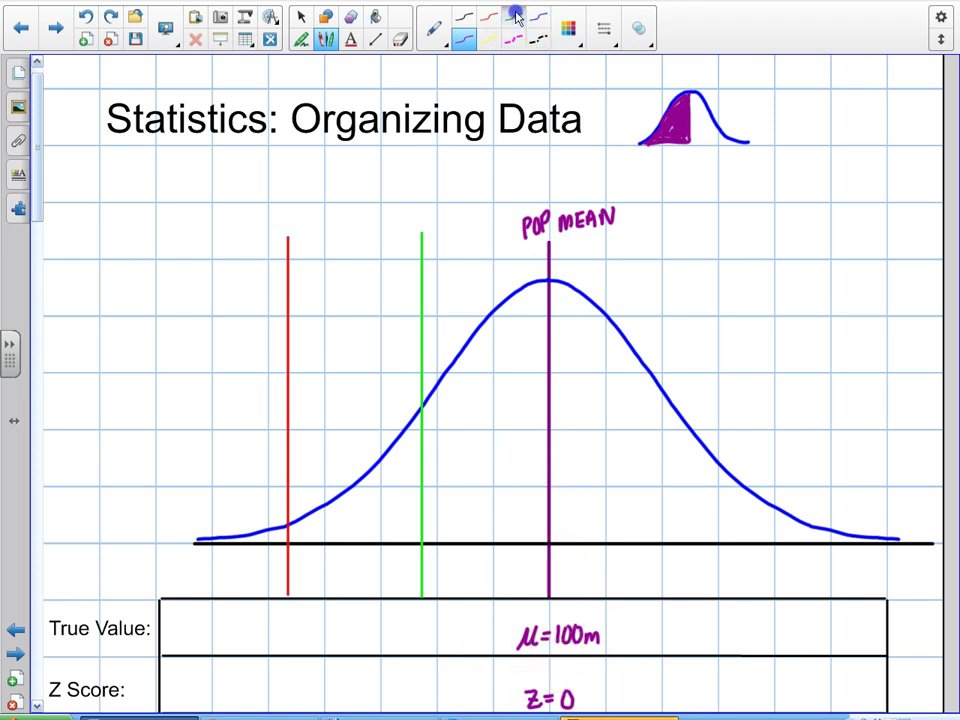
pyautogui.moveTo(404, 207)
pyautogui.mouseDown()
pyautogui.moveTo(396, 222)
pyautogui.moveTo(432, 218)
pyautogui.moveTo(448, 199)
pyautogui.moveTo(459, 233)
pyautogui.moveTo(469, 217)
pyautogui.moveTo(474, 232)
pyautogui.moveTo(485, 222)
pyautogui.mouseUp()
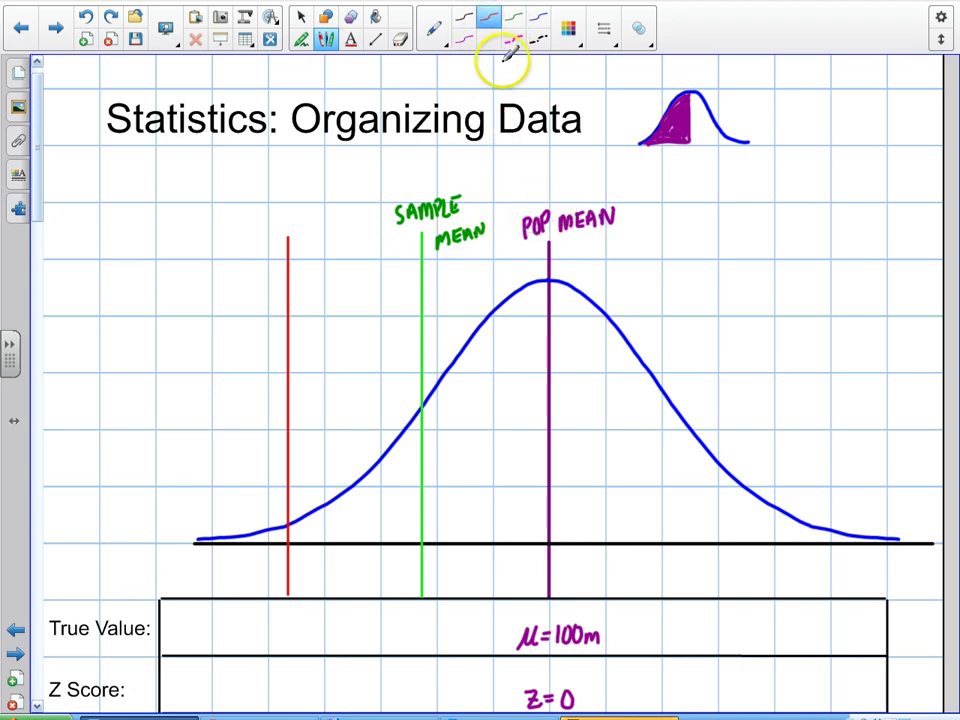
# Step: Handwrite 'ARE THESE DIFFERENT?' in blue ink just below the title
pyautogui.click(538, 17)
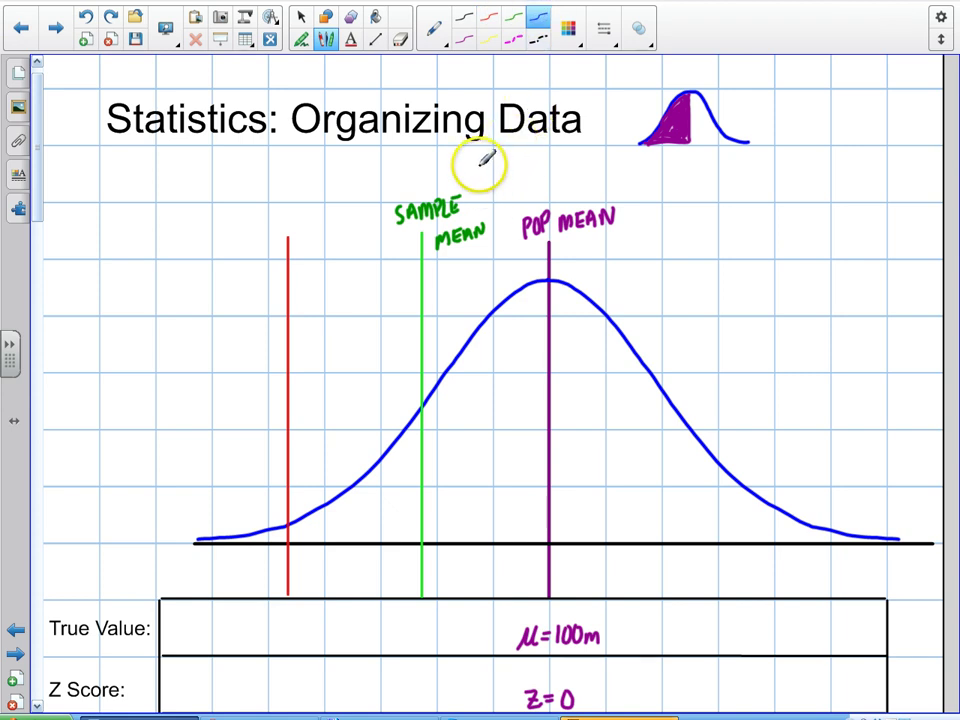
pyautogui.moveTo(481, 166)
pyautogui.mouseDown()
pyautogui.moveTo(524, 165)
pyautogui.moveTo(522, 153)
pyautogui.moveTo(534, 170)
pyautogui.moveTo(569, 167)
pyautogui.mouseUp()
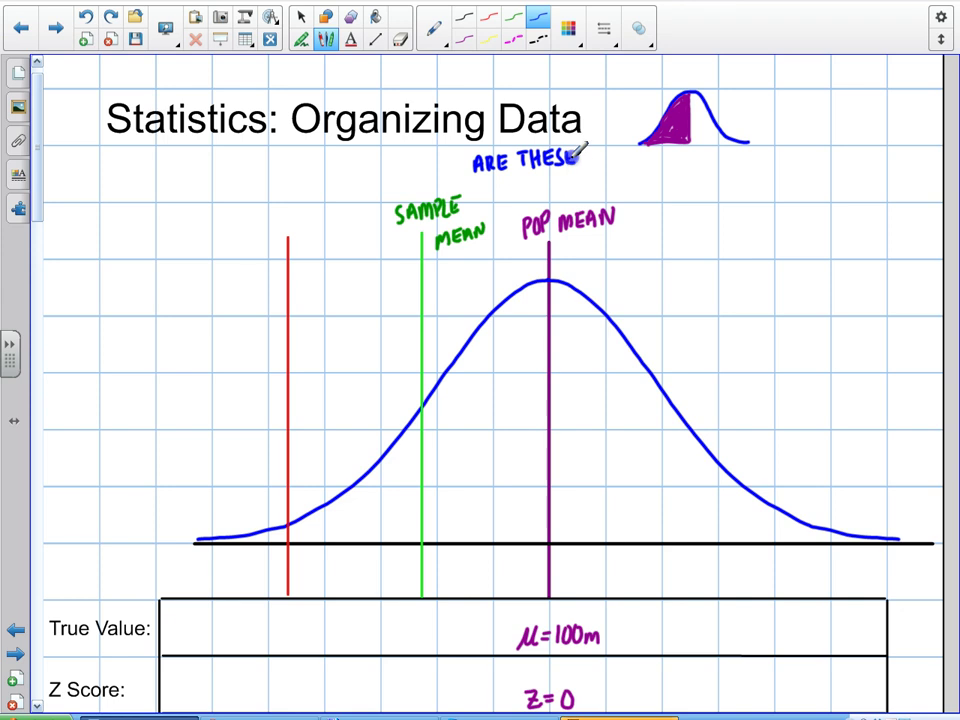
pyautogui.moveTo(507, 180)
pyautogui.mouseDown()
pyautogui.moveTo(508, 197)
pyautogui.moveTo(524, 197)
pyautogui.mouseUp()
pyautogui.moveTo(533, 181)
pyautogui.mouseDown()
pyautogui.moveTo(533, 197)
pyautogui.moveTo(545, 182)
pyautogui.moveTo(549, 197)
pyautogui.moveTo(570, 184)
pyautogui.moveTo(585, 191)
pyautogui.moveTo(598, 182)
pyautogui.moveTo(601, 192)
pyautogui.moveTo(613, 180)
pyautogui.moveTo(612, 192)
pyautogui.moveTo(624, 183)
pyautogui.mouseUp()
pyautogui.click(630, 188)
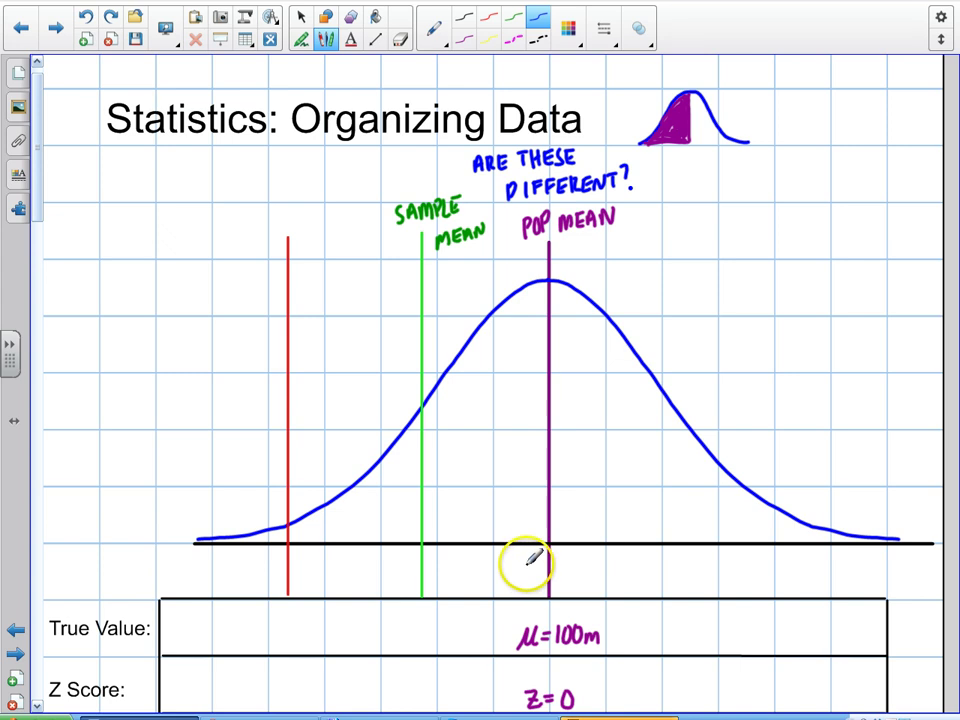
# Step: Extend the blue question with a dash and "PHOTO FINISH" in quotation marks
pyautogui.moveTo(648, 186)
pyautogui.mouseDown()
pyautogui.moveTo(707, 196)
pyautogui.moveTo(717, 183)
pyautogui.moveTo(734, 196)
pyautogui.moveTo(748, 183)
pyautogui.moveTo(768, 196)
pyautogui.moveTo(776, 178)
pyautogui.mouseUp()
pyautogui.moveTo(784, 179)
pyautogui.mouseDown()
pyautogui.moveTo(784, 196)
pyautogui.moveTo(802, 195)
pyautogui.moveTo(806, 181)
pyautogui.moveTo(822, 196)
pyautogui.moveTo(846, 196)
pyautogui.moveTo(845, 182)
pyautogui.mouseUp()
pyautogui.moveTo(853, 169); pyautogui.dragTo(852, 181)
pyautogui.click(671, 171)
pyautogui.moveTo(671, 163); pyautogui.dragTo(672, 171)
pyautogui.moveTo(678, 163); pyautogui.dragTo(679, 172)
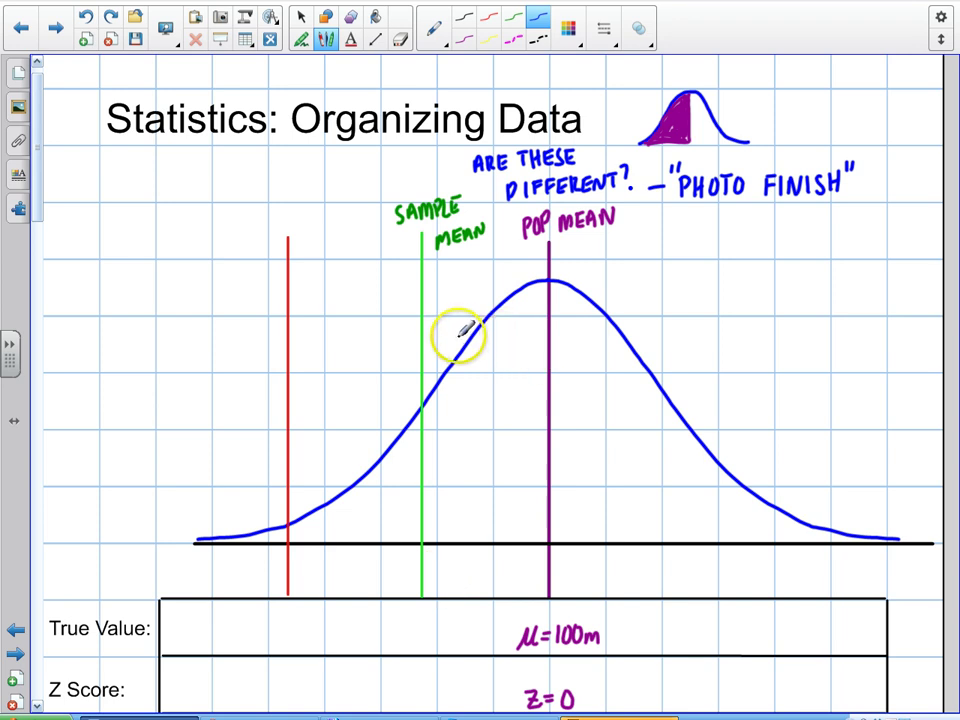
# Step: Label the red line in red ink: ALPHA VALUE, with "YES/NO" LINE written beneath
pyautogui.scroll(-2, 452, 330)
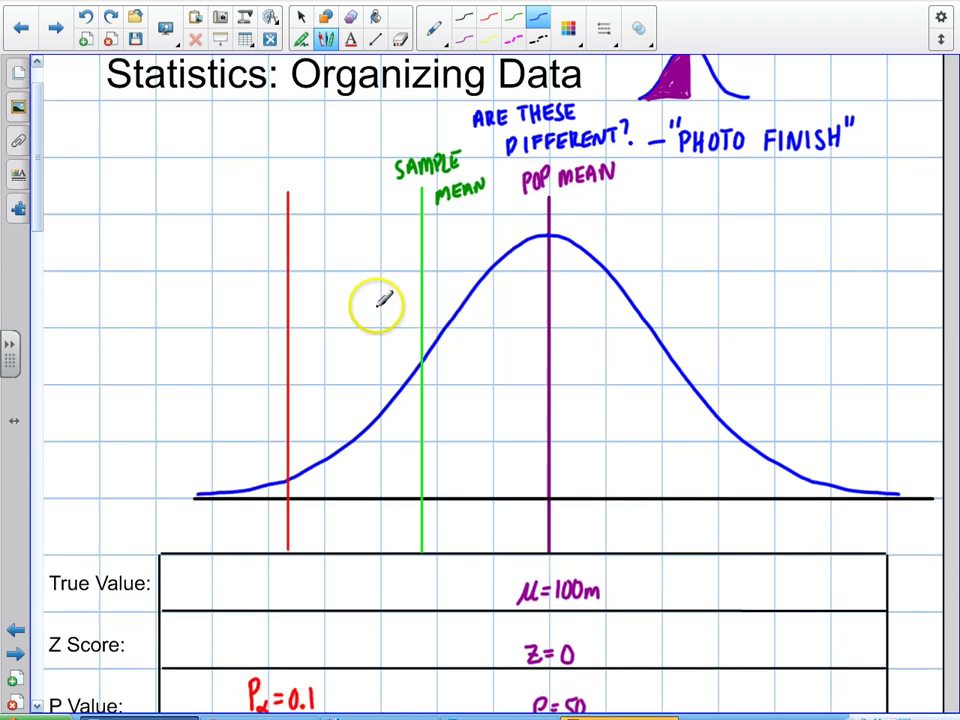
pyautogui.scroll(1, 380, 300)
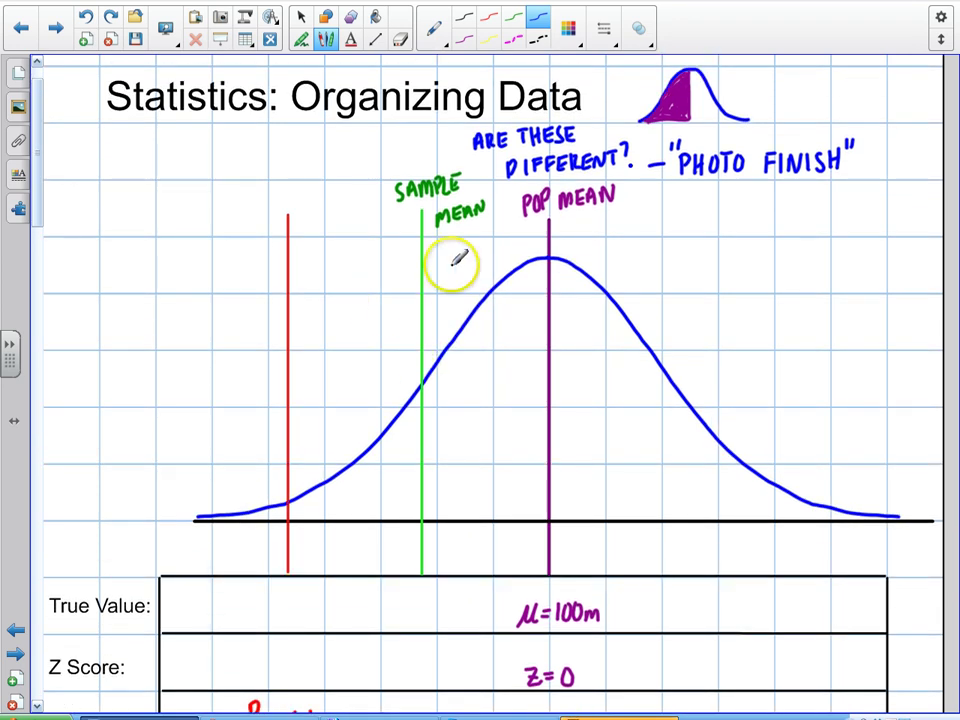
pyautogui.scroll(2, 452, 262)
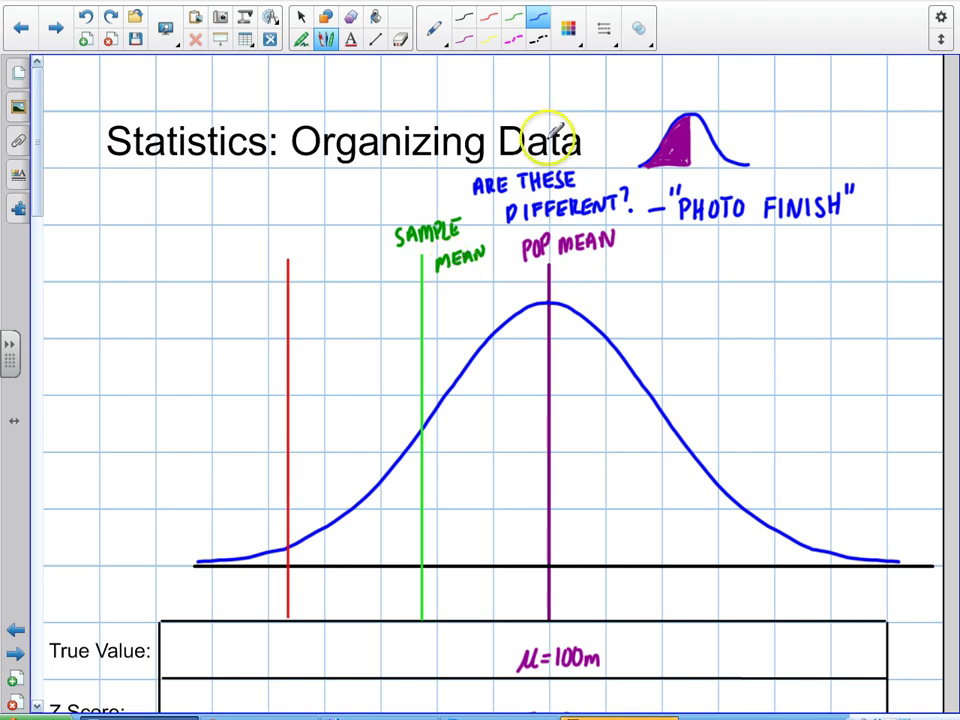
pyautogui.click(488, 17)
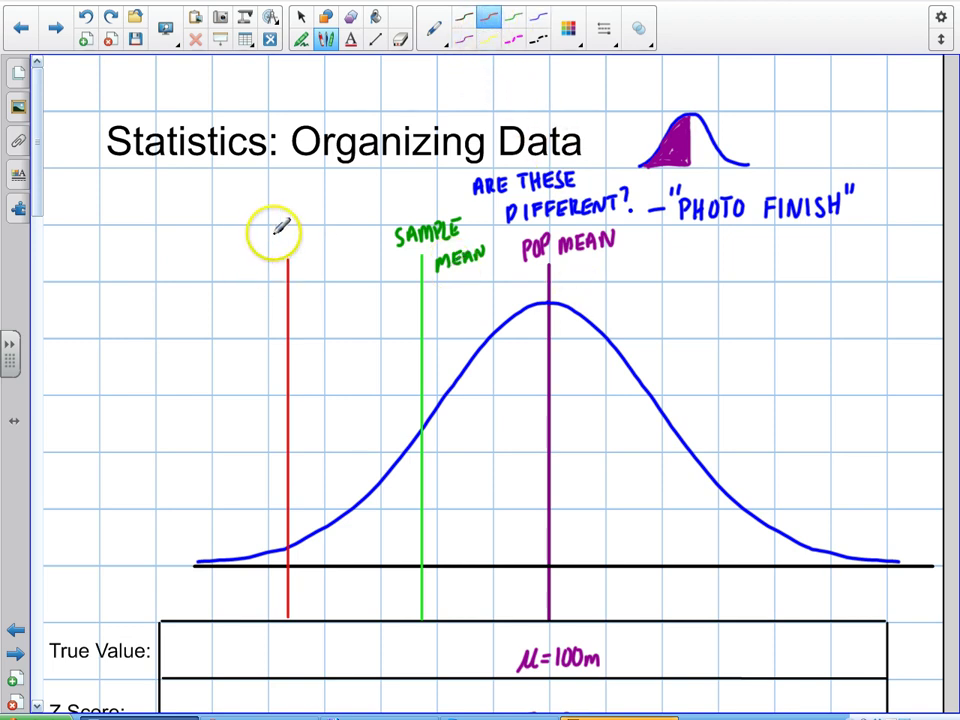
pyautogui.moveTo(272, 236)
pyautogui.mouseDown()
pyautogui.moveTo(279, 225)
pyautogui.moveTo(293, 237)
pyautogui.moveTo(302, 220)
pyautogui.moveTo(304, 237)
pyautogui.moveTo(314, 236)
pyautogui.mouseUp()
pyautogui.moveTo(304, 229)
pyautogui.mouseDown()
pyautogui.moveTo(349, 205)
pyautogui.moveTo(372, 213)
pyautogui.moveTo(382, 199)
pyautogui.moveTo(386, 212)
pyautogui.moveTo(392, 197)
pyautogui.mouseUp()
pyautogui.moveTo(297, 241); pyautogui.dragTo(311, 260)
pyautogui.moveTo(313, 247)
pyautogui.mouseDown()
pyautogui.moveTo(343, 242)
pyautogui.moveTo(328, 253)
pyautogui.moveTo(339, 257)
pyautogui.moveTo(349, 237)
pyautogui.moveTo(374, 241)
pyautogui.mouseUp()
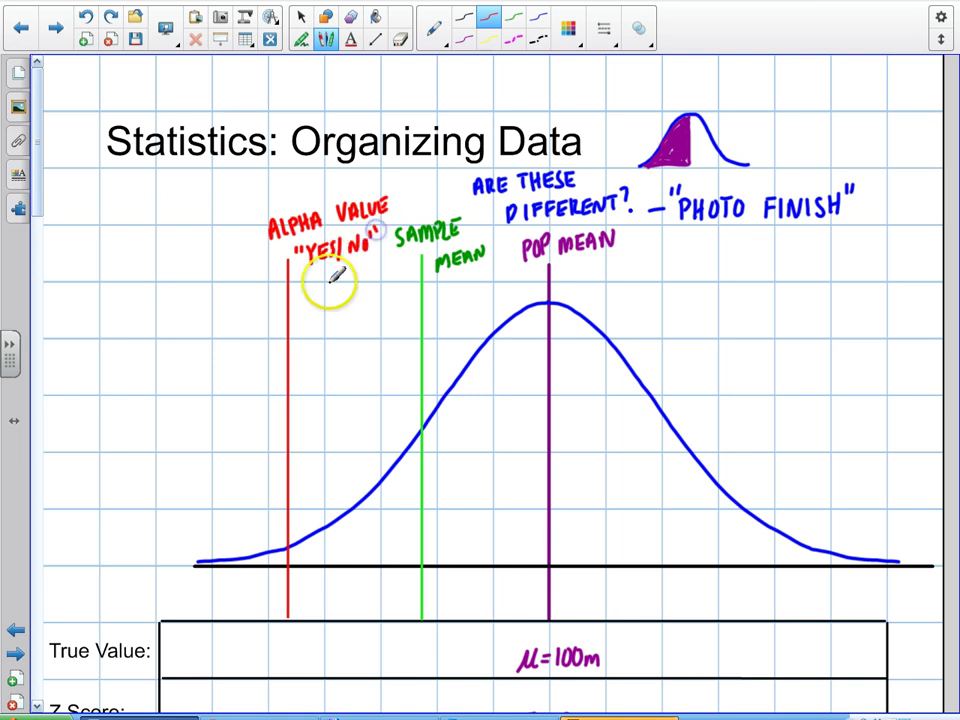
pyautogui.moveTo(334, 278)
pyautogui.mouseDown()
pyautogui.moveTo(352, 291)
pyautogui.moveTo(366, 278)
pyautogui.moveTo(375, 290)
pyautogui.moveTo(376, 278)
pyautogui.mouseUp()
pyautogui.moveTo(369, 284); pyautogui.dragTo(374, 284)
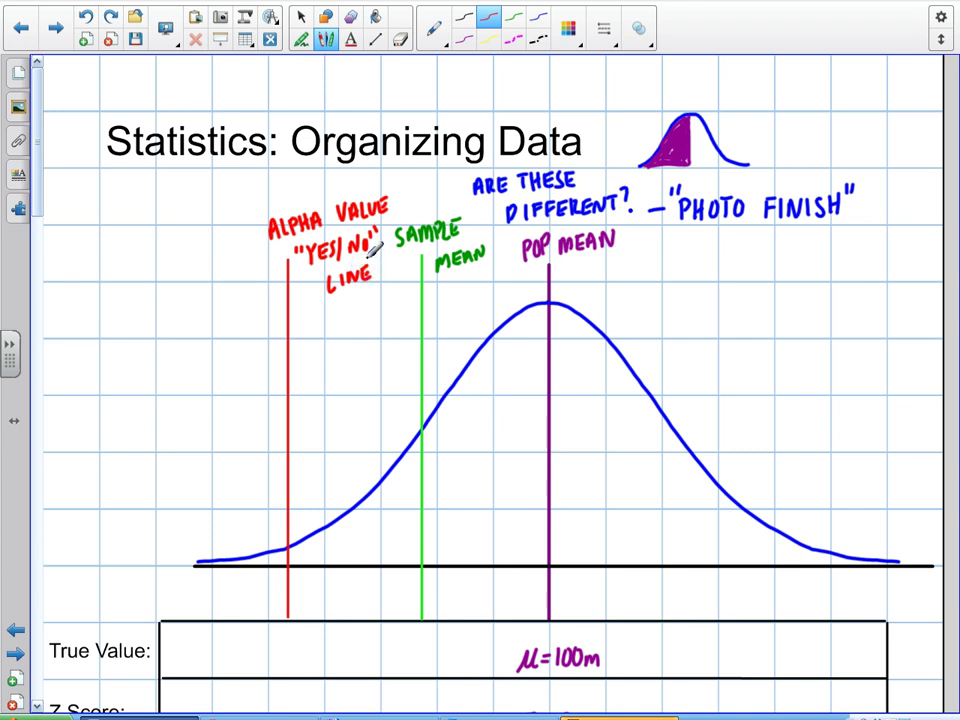
pyautogui.click(301, 17)
pyautogui.moveTo(421, 356); pyautogui.dragTo(229, 357)
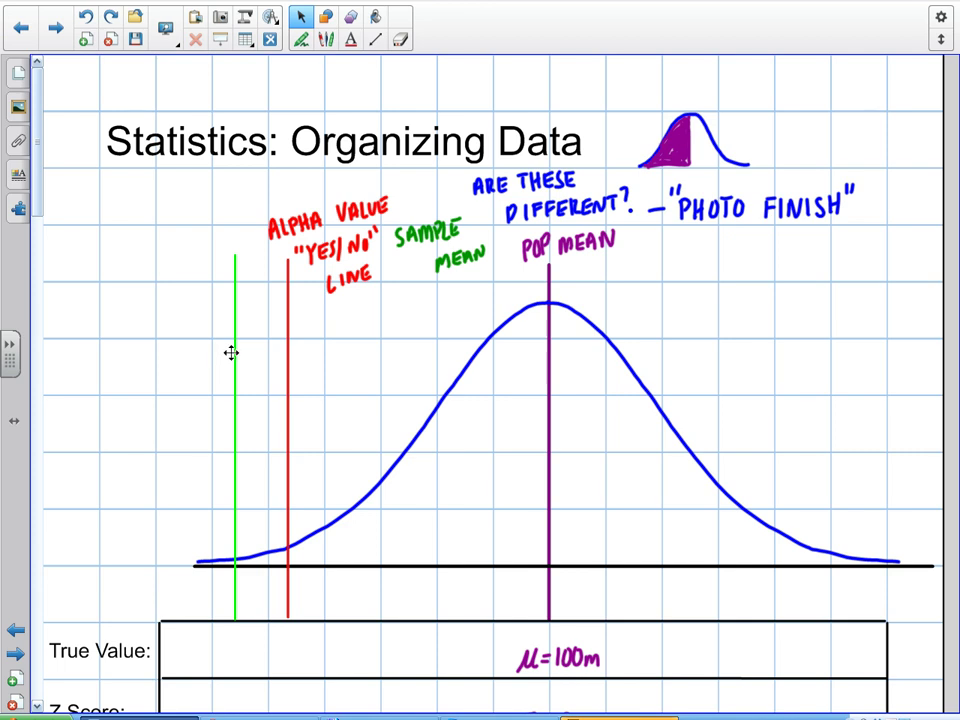
pyautogui.moveTo(247, 352); pyautogui.dragTo(419, 355)
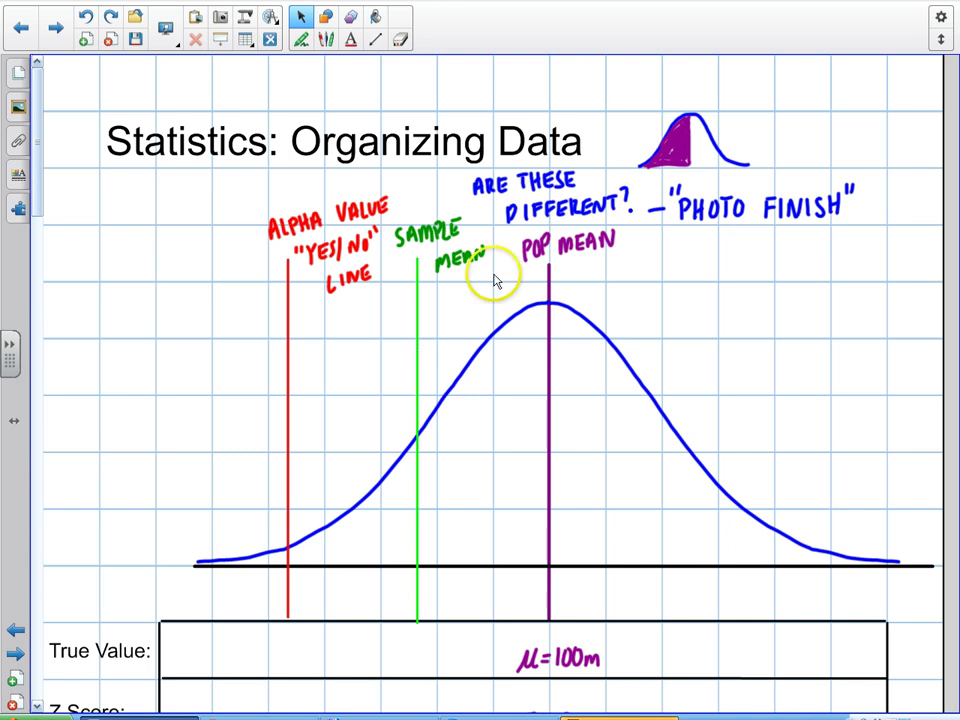
pyautogui.click(326, 39)
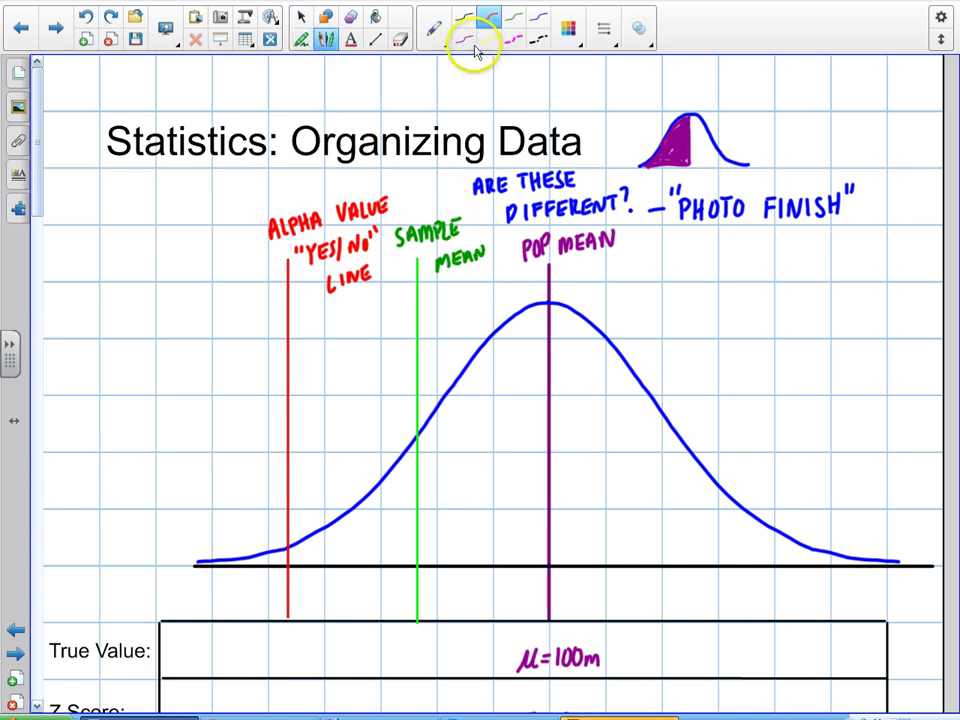